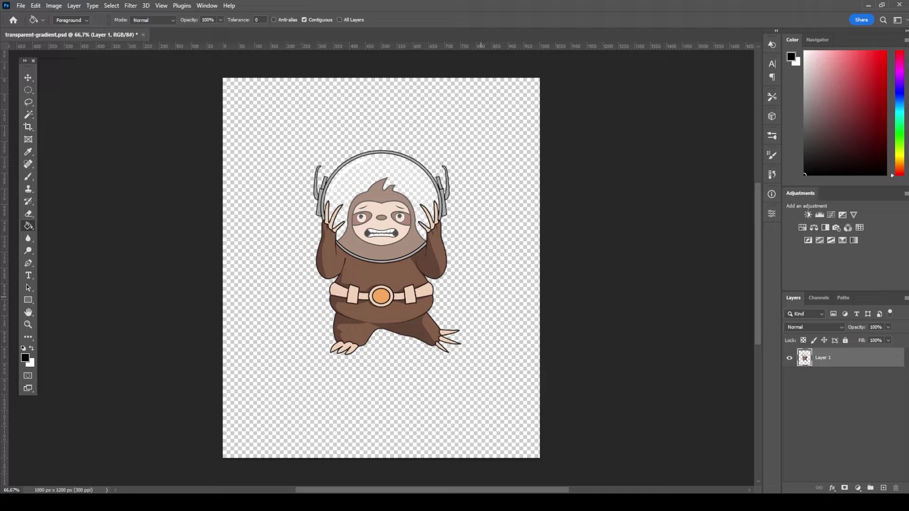
Nudge the sloth layer slightly to the right with the Move tool.
click(28, 77)
mouse_move(412, 290)
mouse_down()
mouse_move(403, 288)
mouse_move(422, 305)
mouse_up()
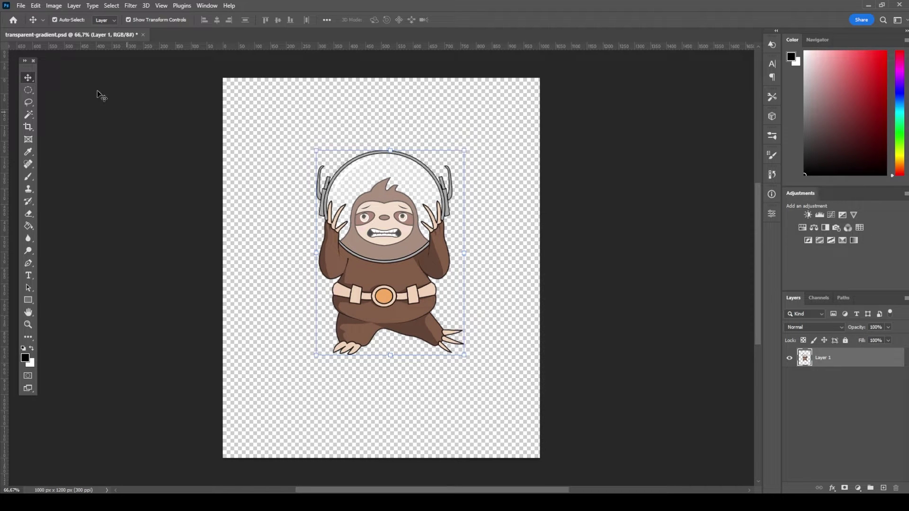
Add a Hide All layer mask to the sloth layer from the Layer menu.
click(74, 5)
mouse_move(92, 215)
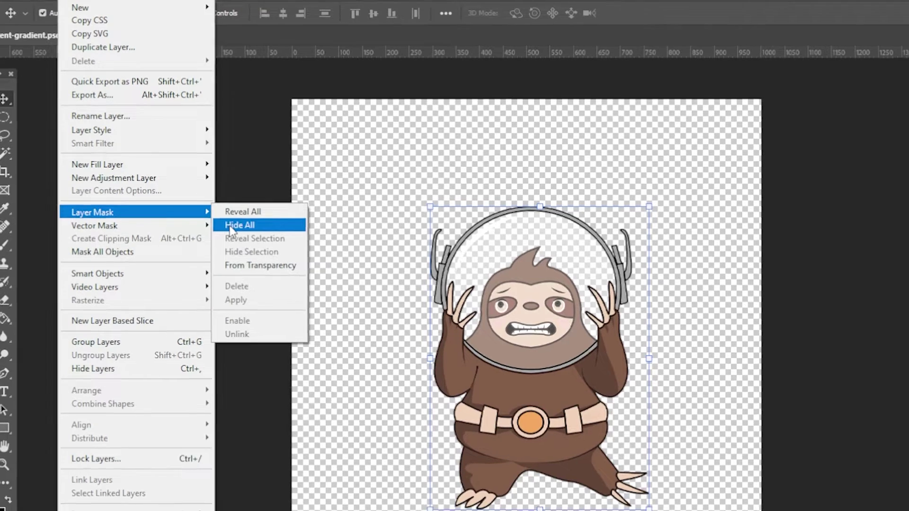
click(230, 227)
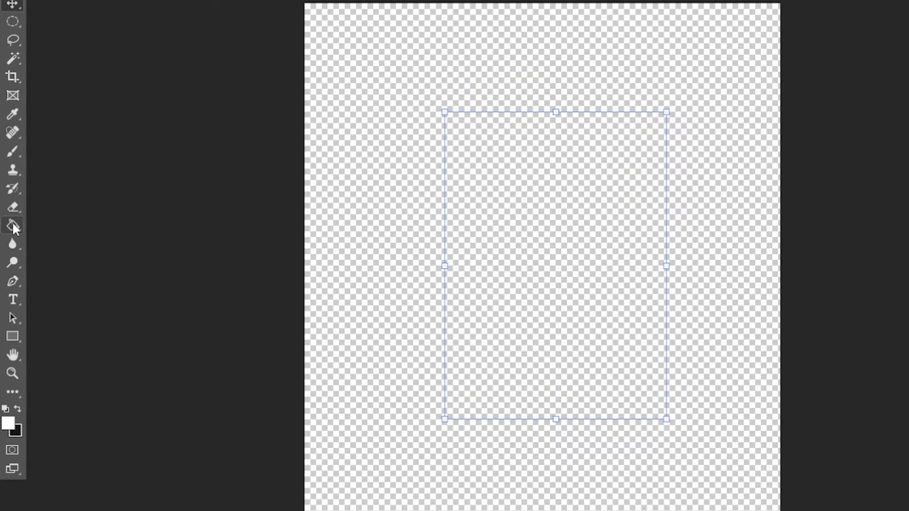
Select the Gradient tool with the Basics Foreground to Transparent preset in Linear mode.
right_click(13, 222)
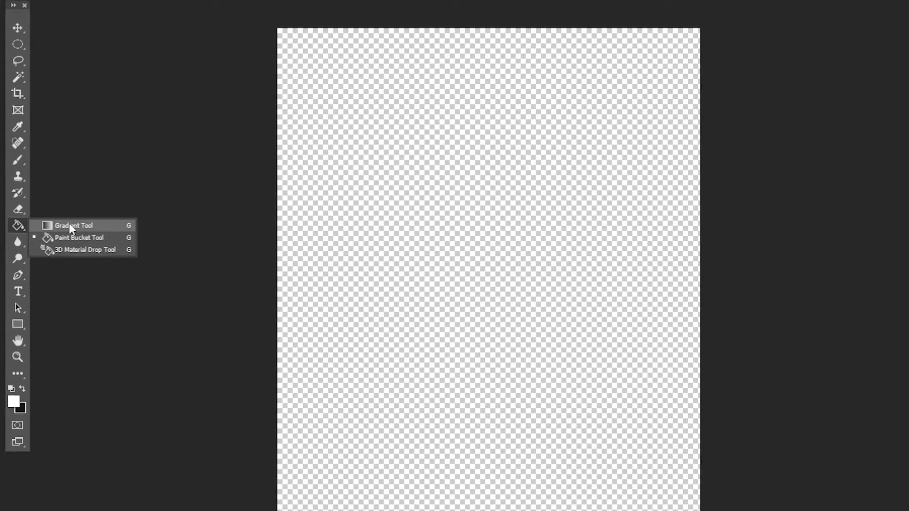
click(70, 224)
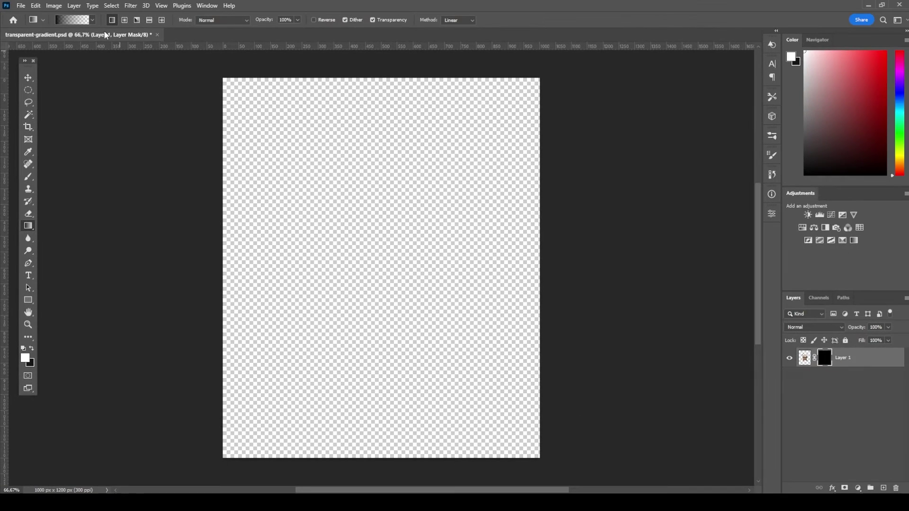
click(91, 20)
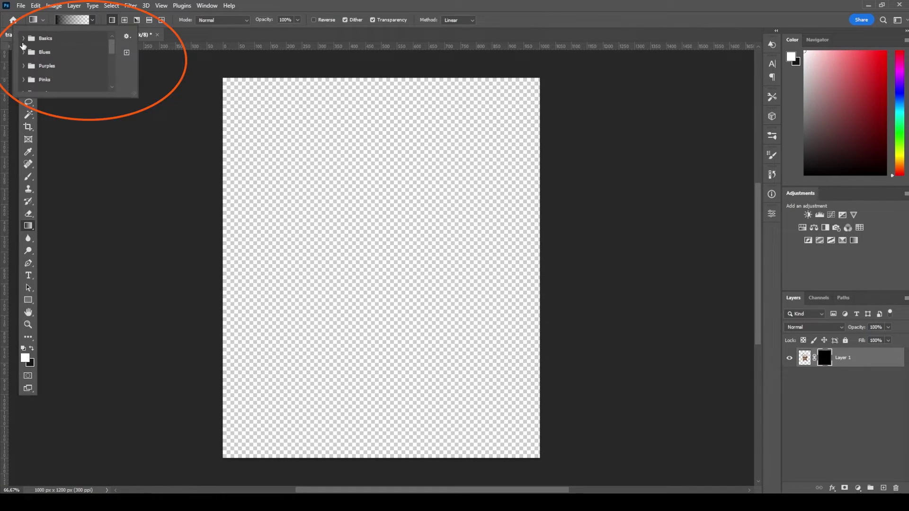
click(24, 39)
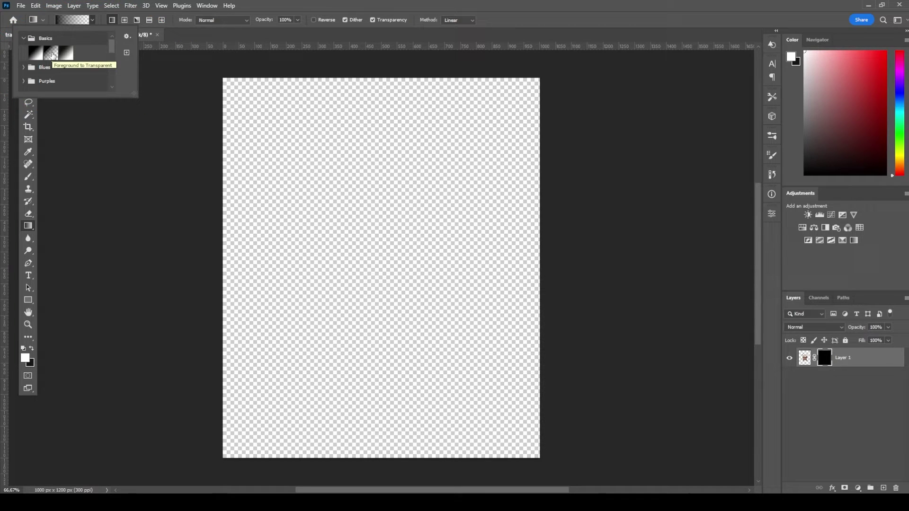
click(52, 55)
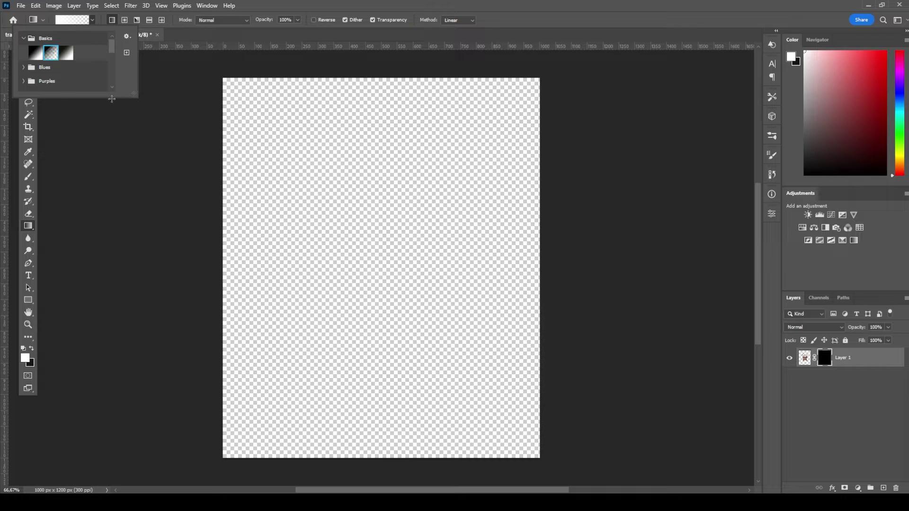
click(308, 11)
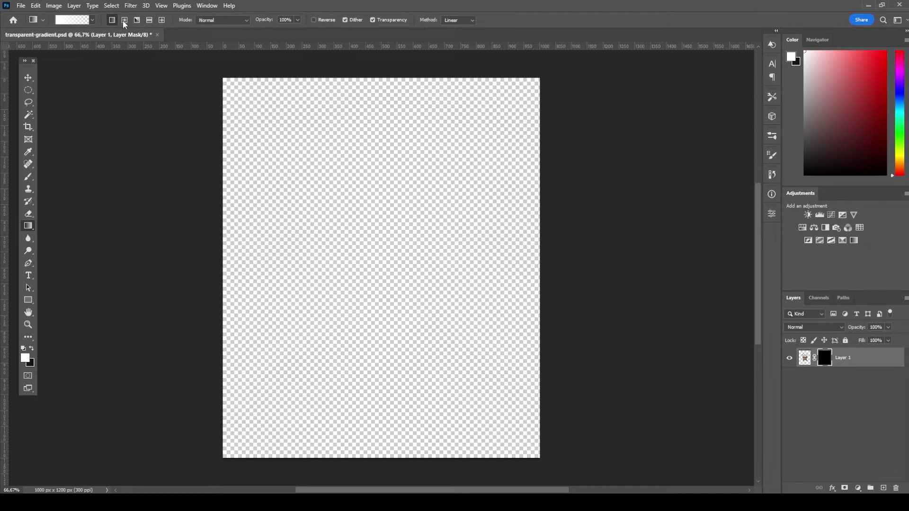
click(126, 21)
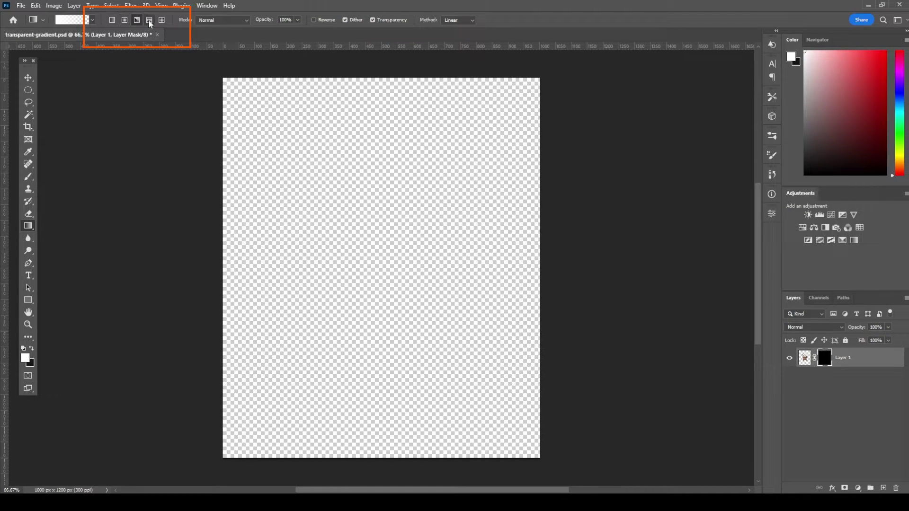
click(113, 21)
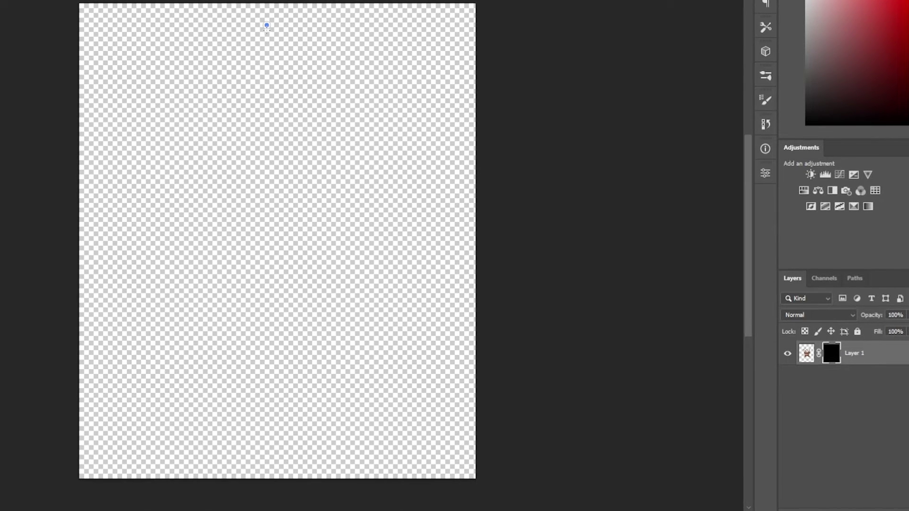
Try several top-to-bottom gradients on the mask, undoing each attempt.
drag(271, 66, 268, 105)
key(ctrl+z)
drag(274, 30, 282, 139)
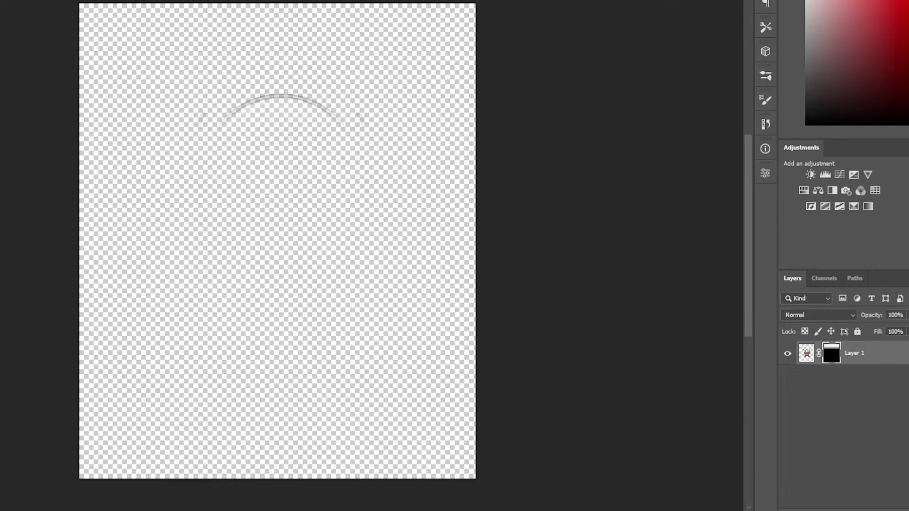
key(ctrl+z)
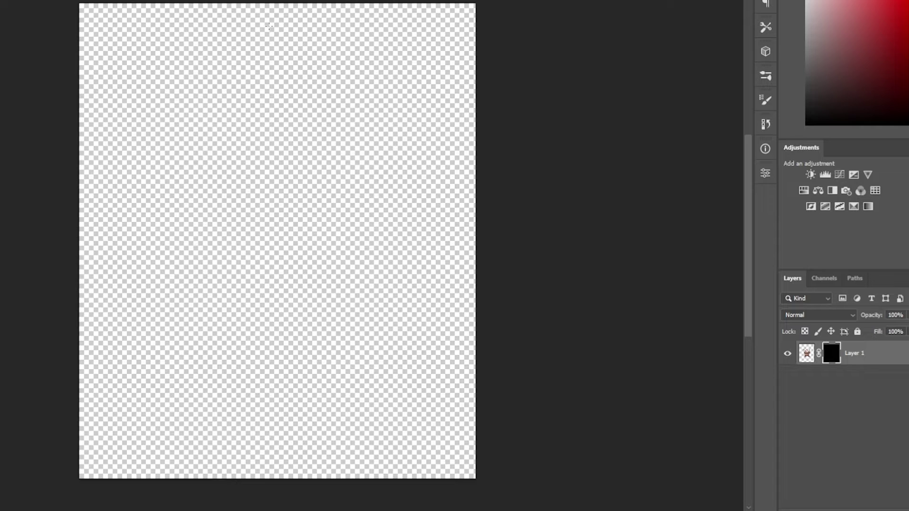
drag(271, 147, 271, 145)
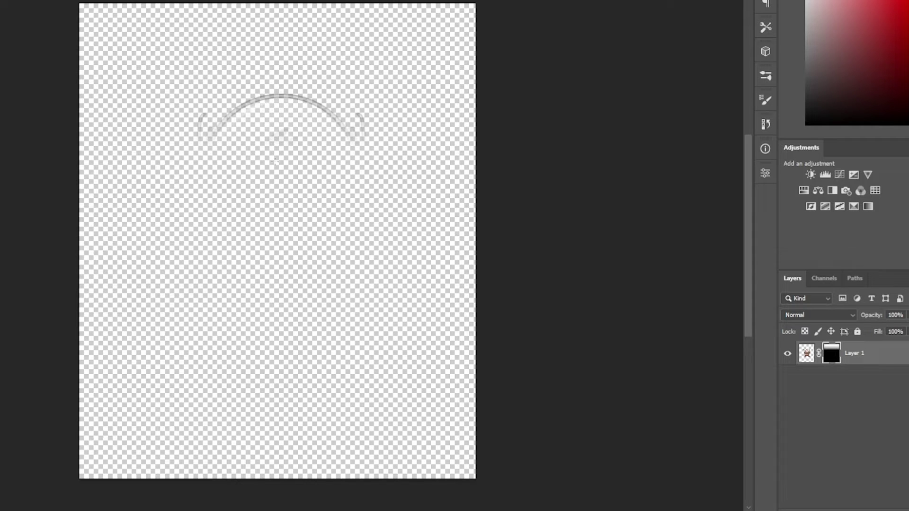
key(ctrl+z)
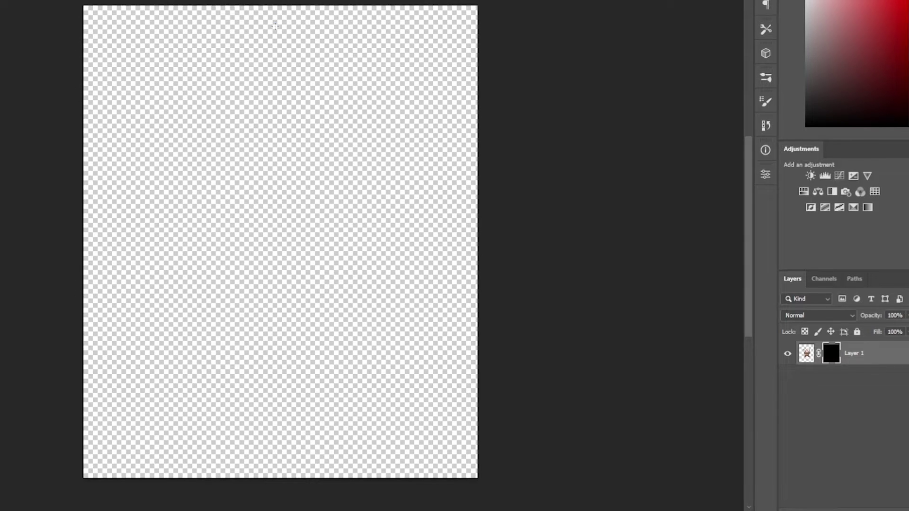
drag(271, 25, 333, 271)
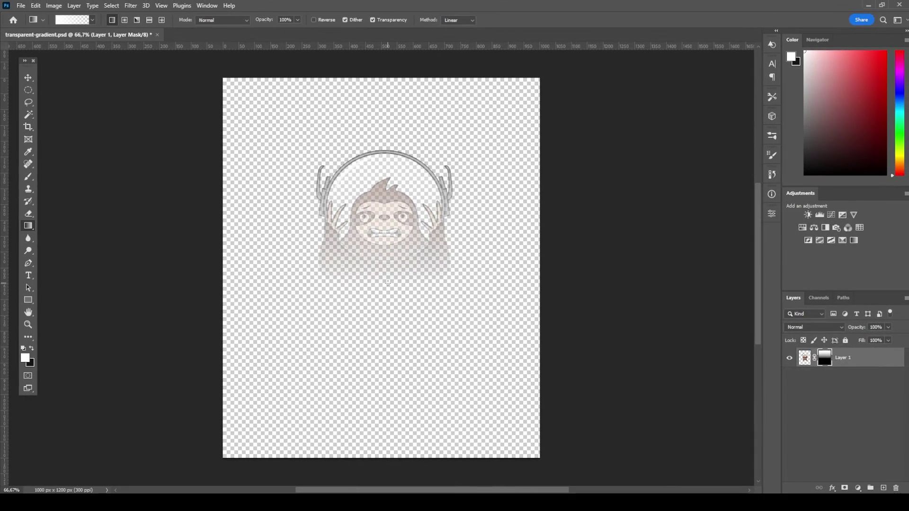
key(ctrl+z)
Draw a vertical gradient fading the sloth's lower half, then fill the mask black.
drag(379, 101, 379, 175)
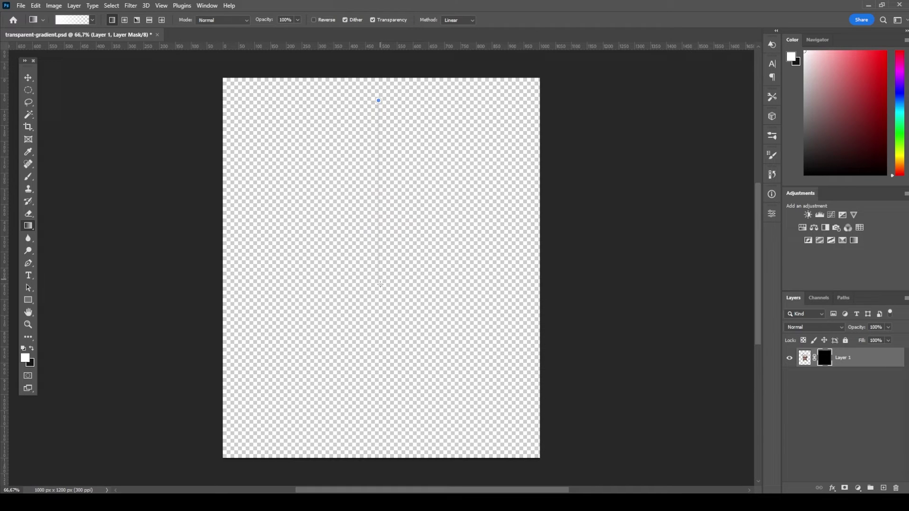
drag(381, 283, 381, 286)
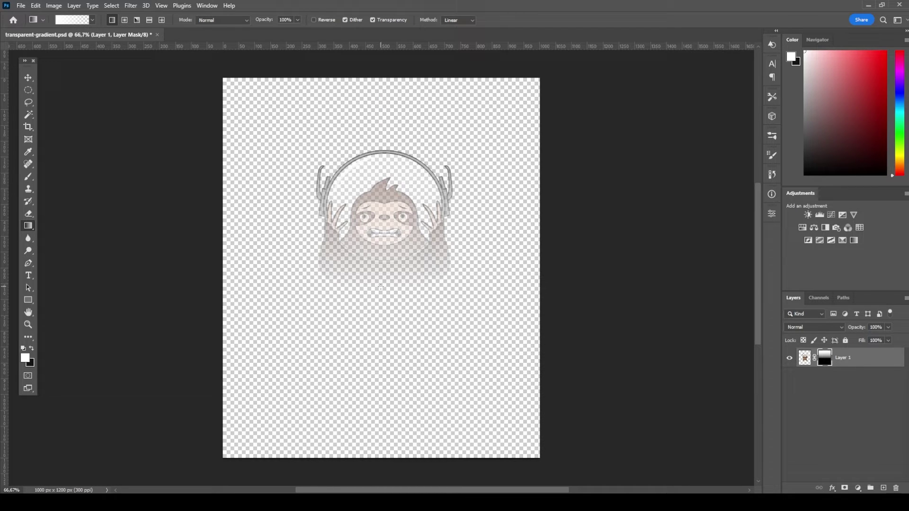
key(ctrl+z)
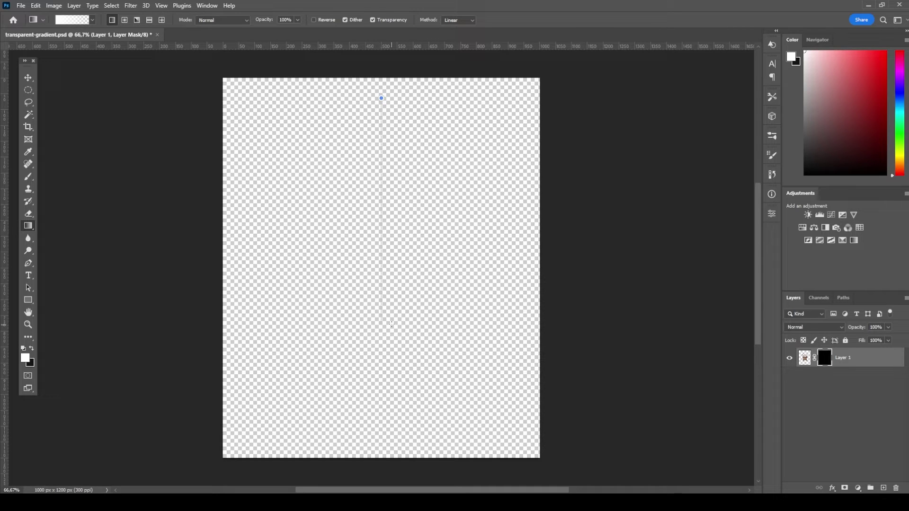
drag(392, 325, 392, 324)
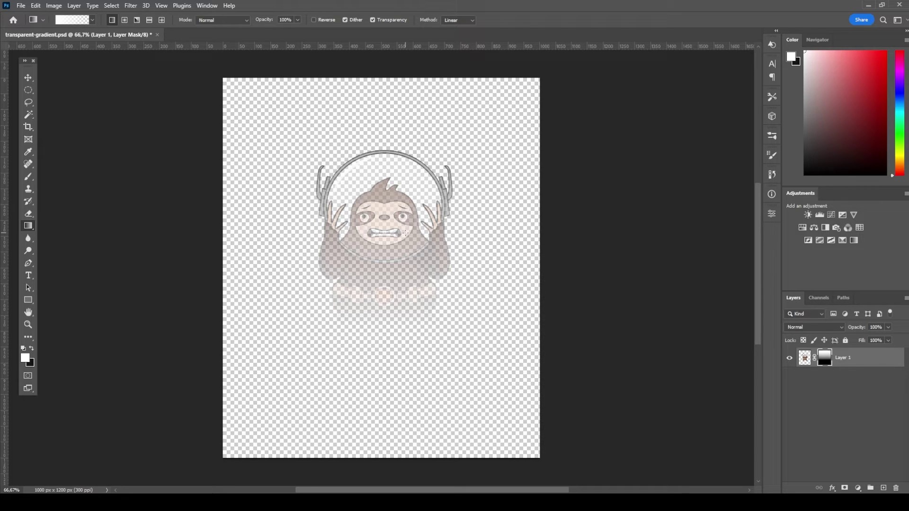
key(ctrl+BackSpace)
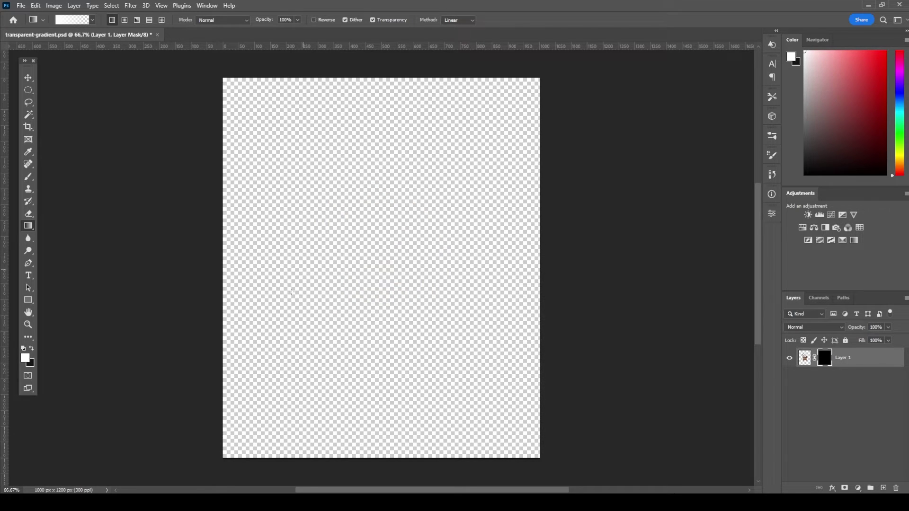
Remove the mask, shift the sloth left, scale it to about 114%, and add a layer.
key(ctrl+z)
key(ctrl+z)
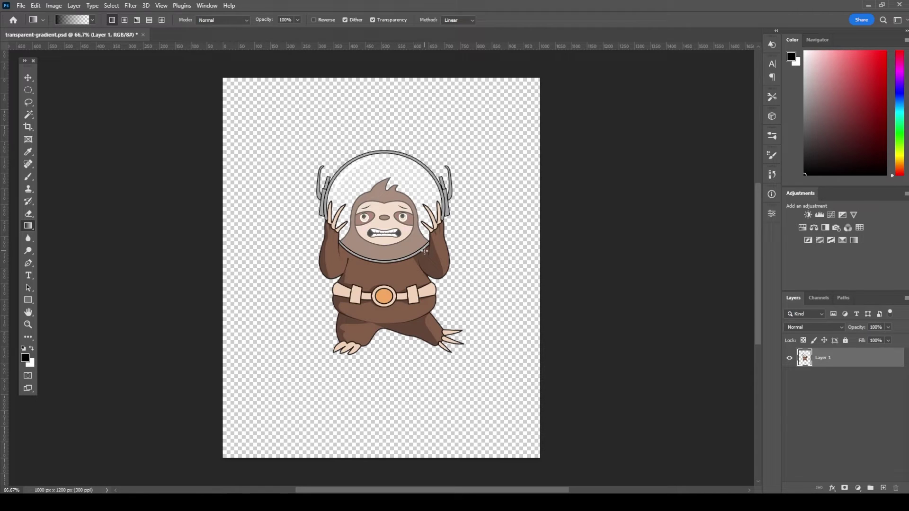
click(29, 77)
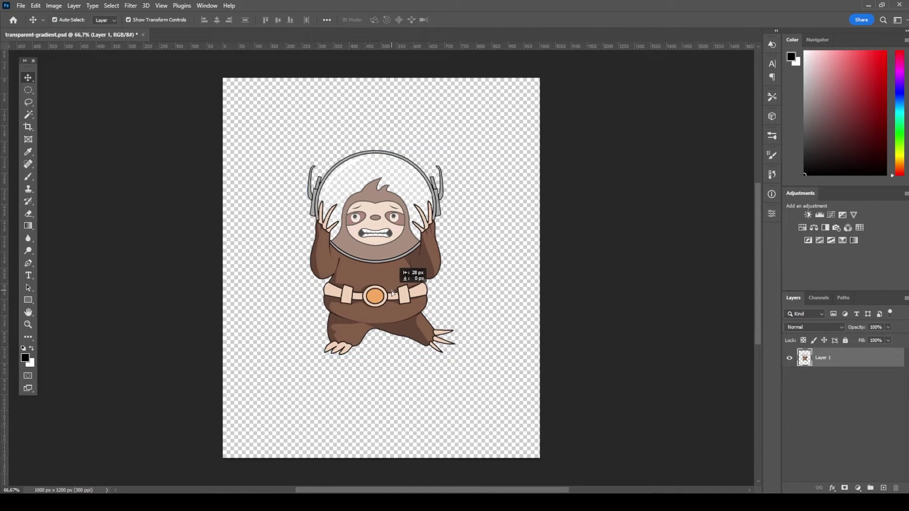
drag(401, 294, 396, 293)
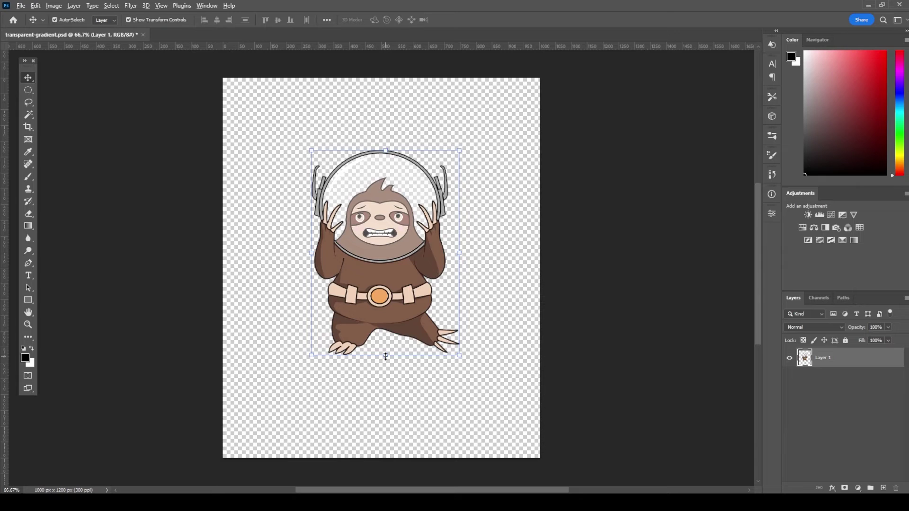
drag(385, 357, 387, 367)
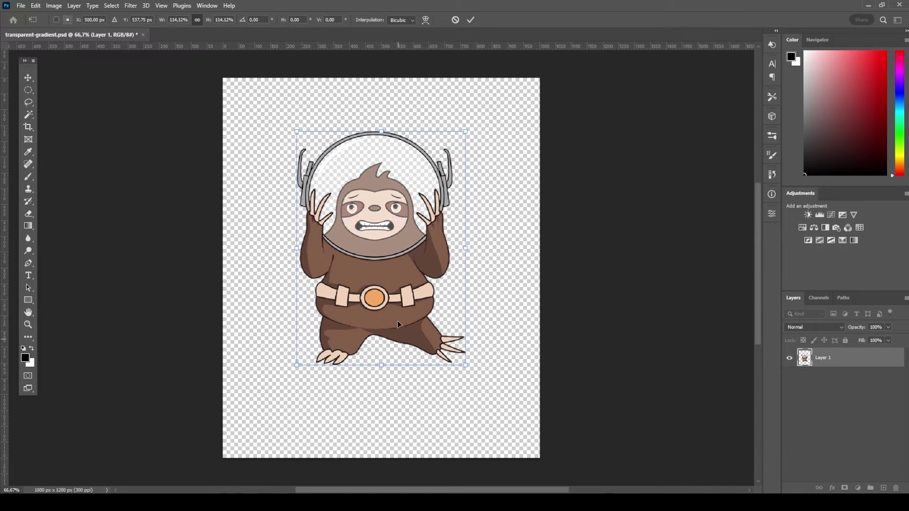
click(884, 488)
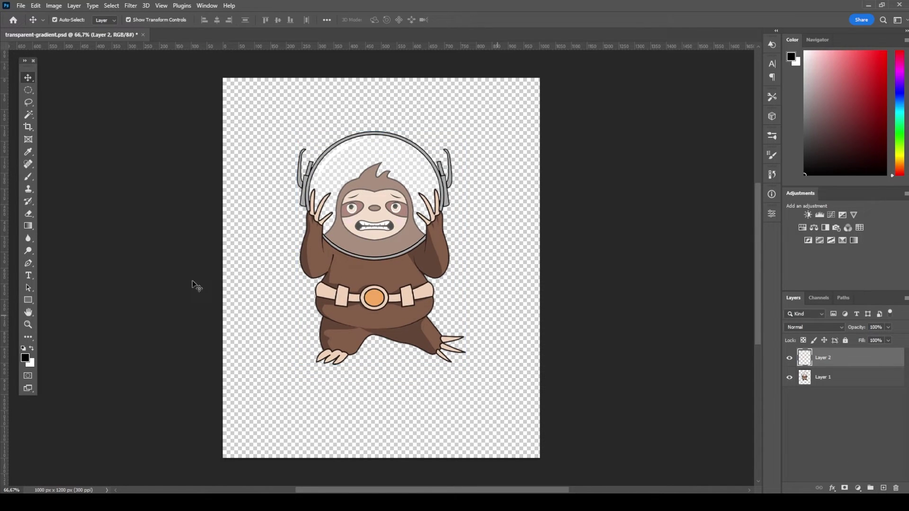
right_click(29, 226)
Fill the new layer black, move it below the sloth, and nudge the sloth right and down.
click(68, 236)
click(268, 207)
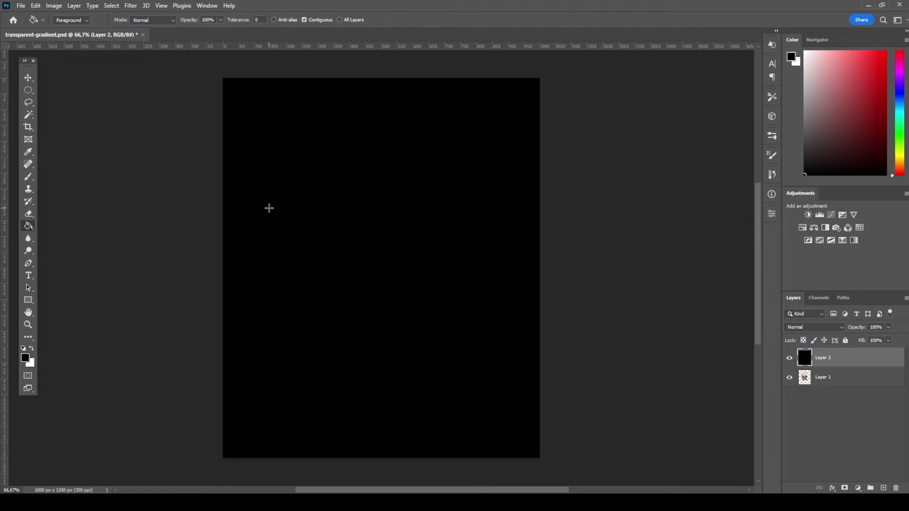
drag(874, 357, 820, 384)
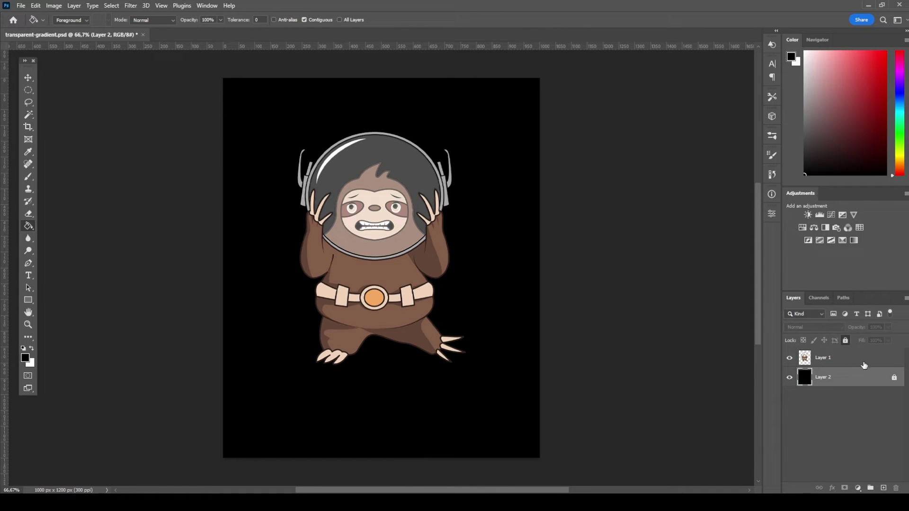
click(865, 361)
click(28, 78)
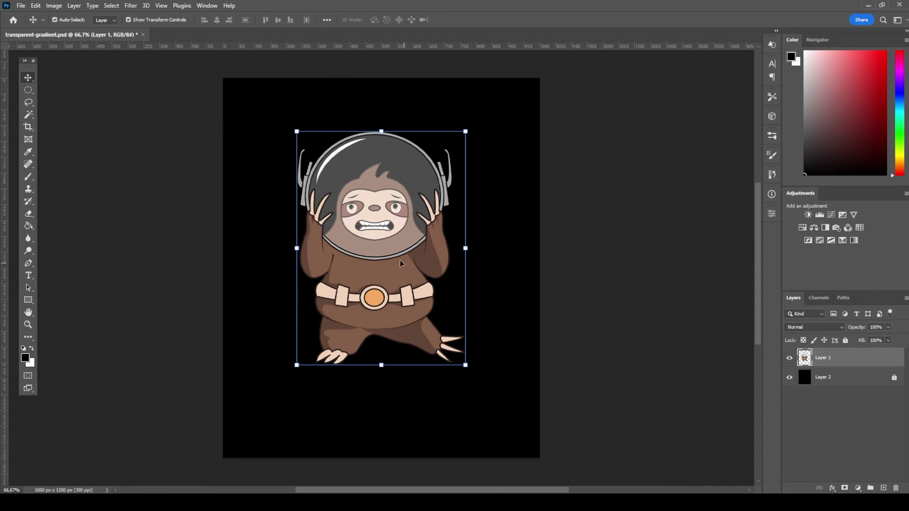
drag(372, 255, 377, 259)
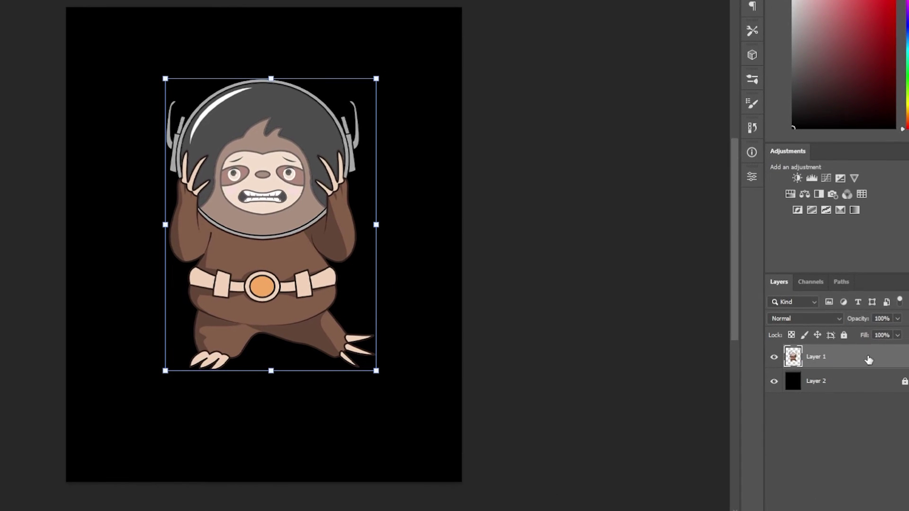
Add a Gradient Overlay to the sloth layer at a 90° angle with lowered opacity.
double_click(868, 360)
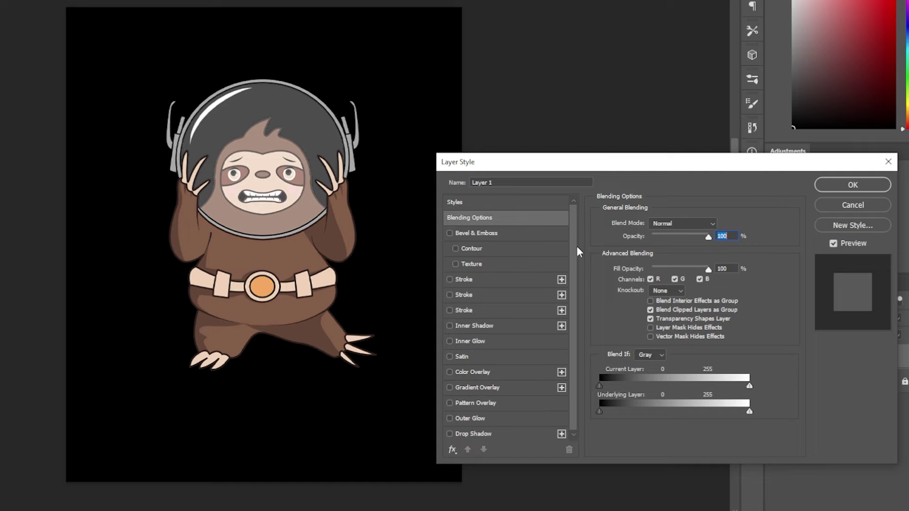
click(477, 387)
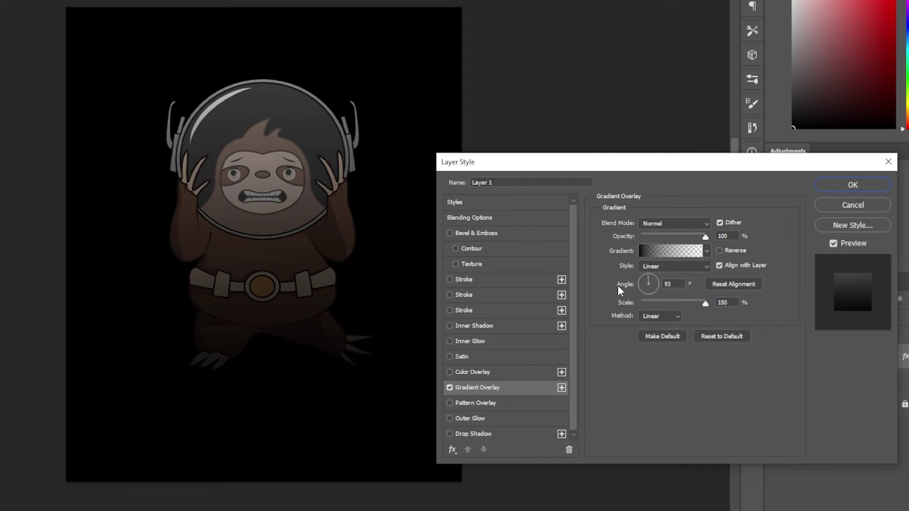
click(657, 284)
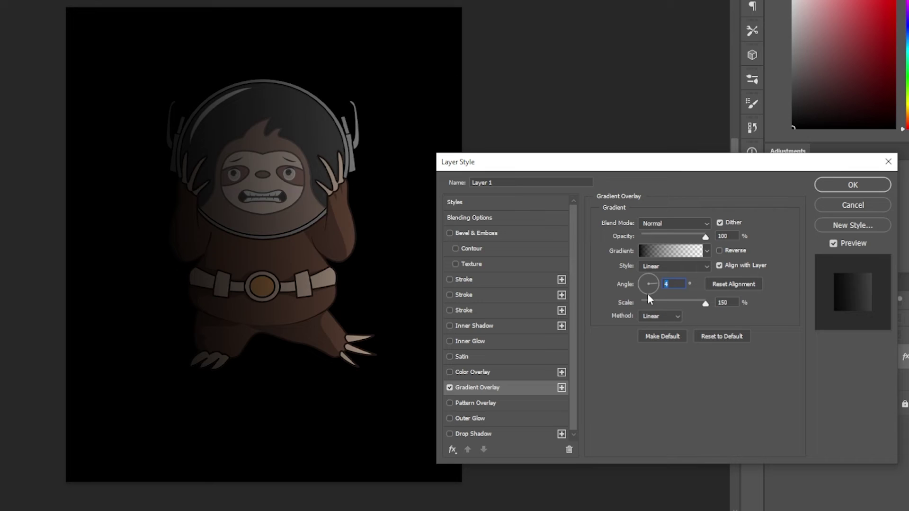
click(639, 285)
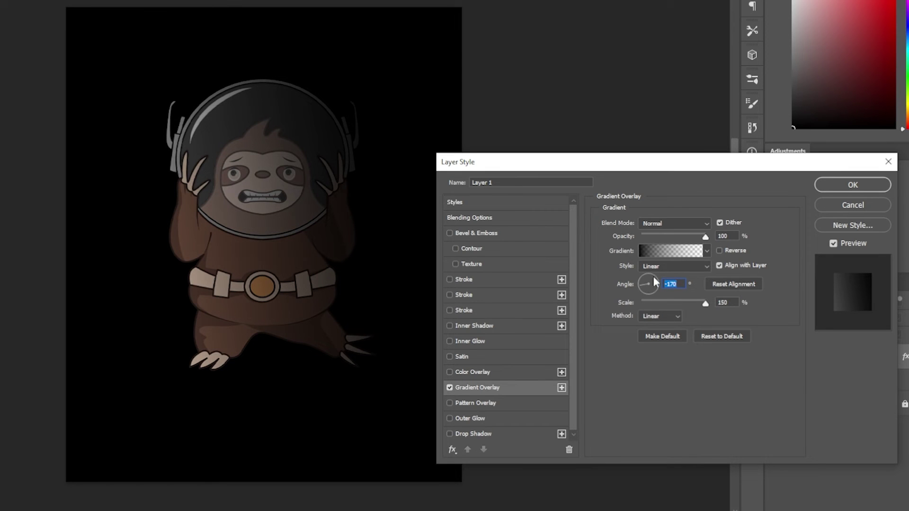
key(Return)
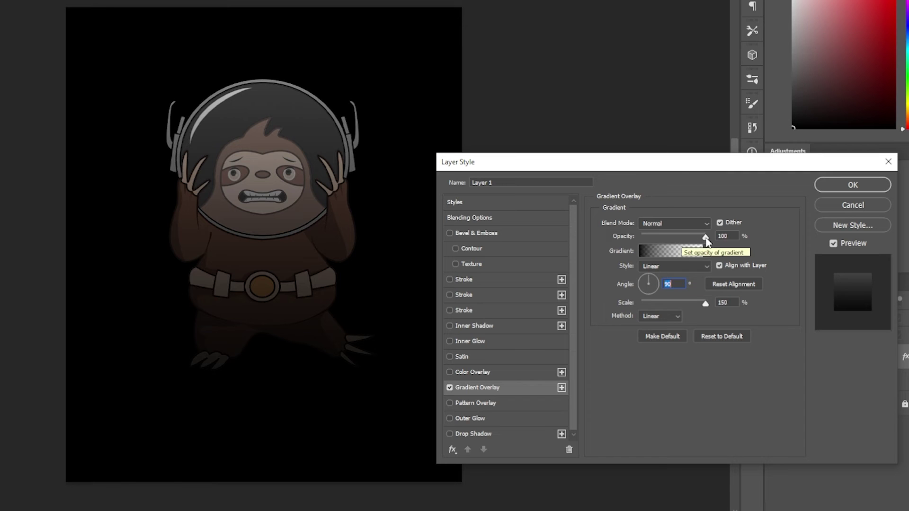
mouse_move(705, 237)
mouse_down()
mouse_move(686, 240)
mouse_move(719, 241)
mouse_move(579, 239)
mouse_move(716, 236)
mouse_up()
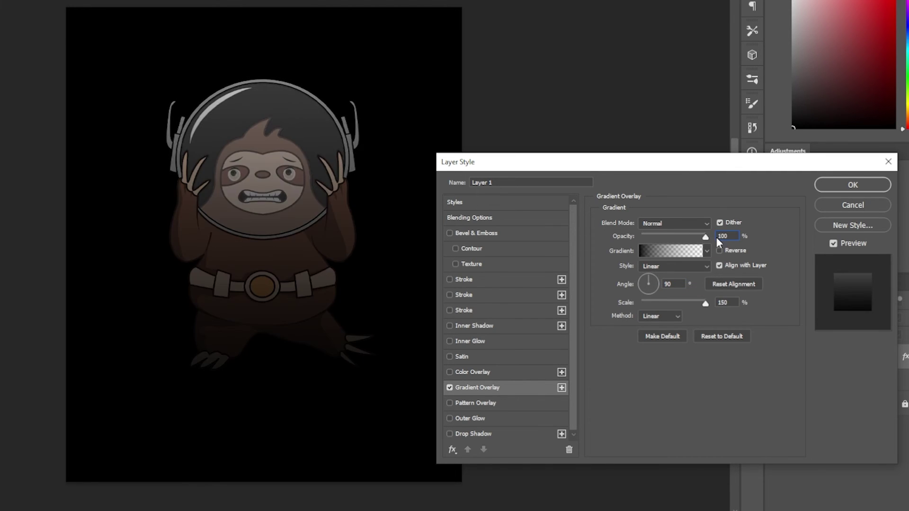
click(676, 254)
Drag the overlay gradient's black stop, midpoints and transparent end stop to new positions.
mouse_move(498, 211)
mouse_down()
mouse_move(632, 210)
mouse_move(497, 211)
mouse_up()
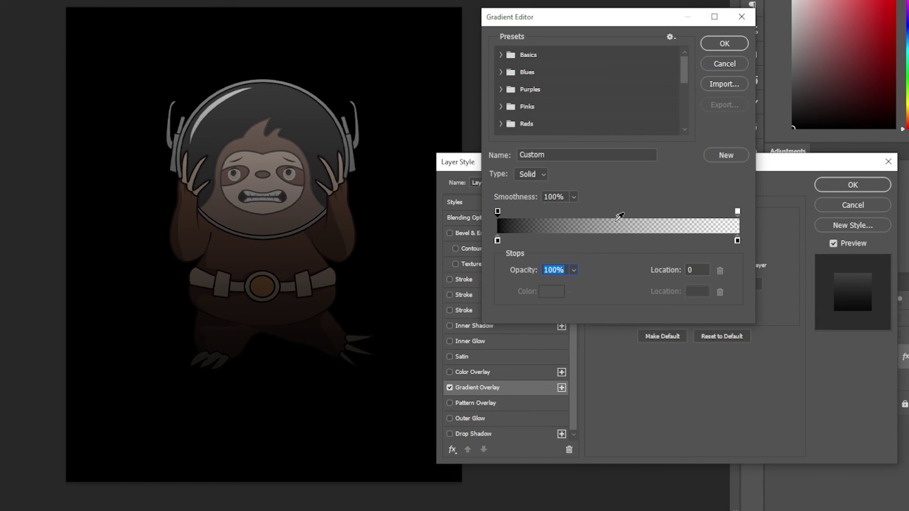
drag(618, 216, 554, 217)
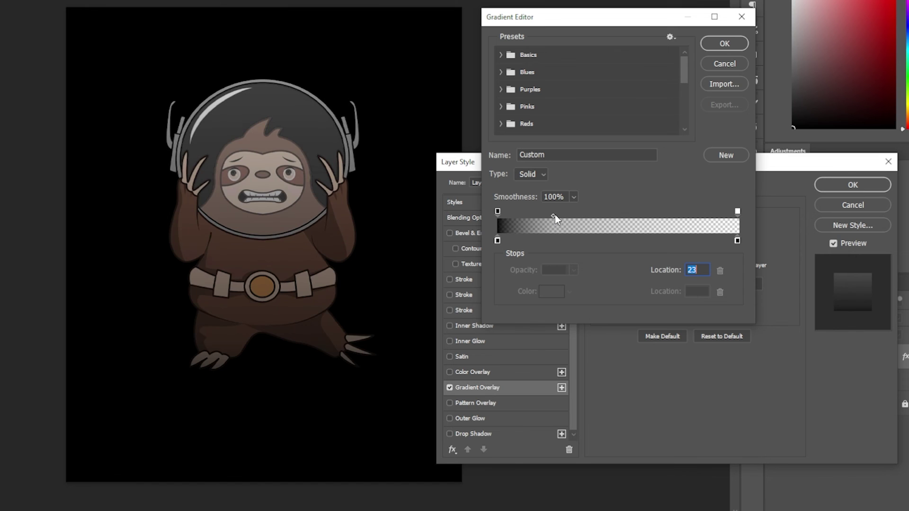
mouse_move(738, 211)
mouse_down()
mouse_move(594, 211)
mouse_move(773, 226)
mouse_up()
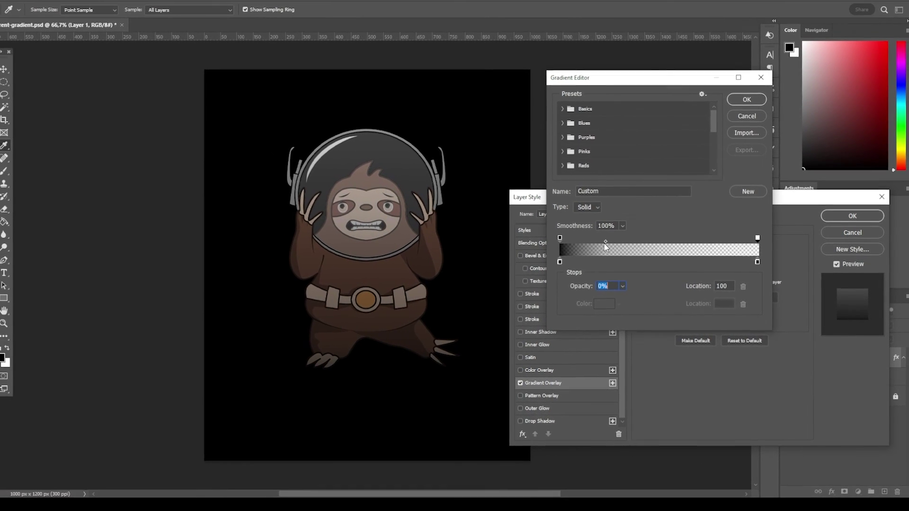
drag(606, 244, 693, 244)
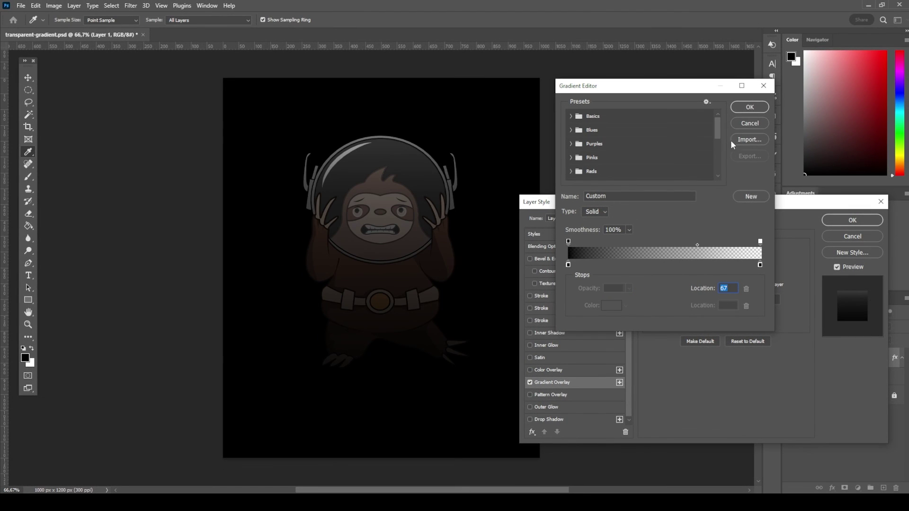